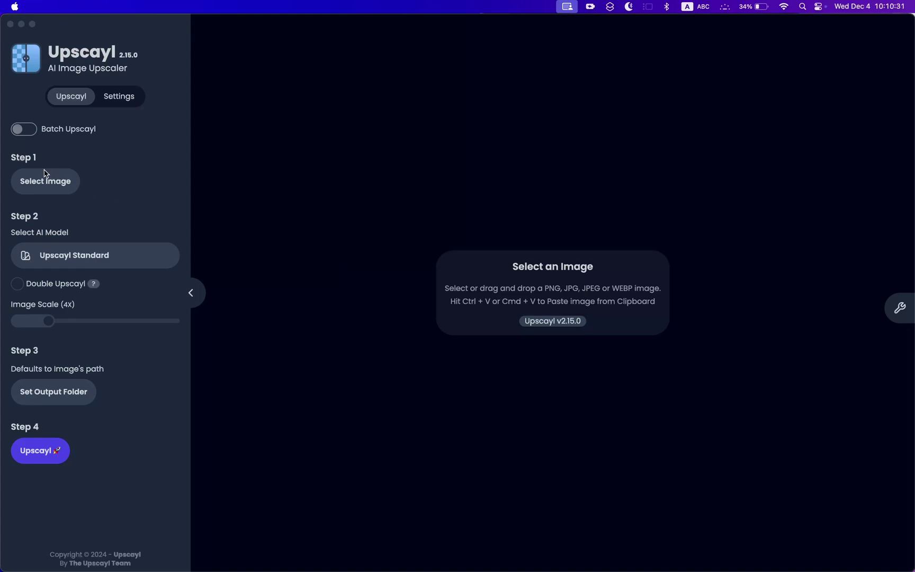
Toggle Batch Upscayl on and back off, then load the city photo image_32.jpg
left_click(39, 145)
left_click(30, 144)
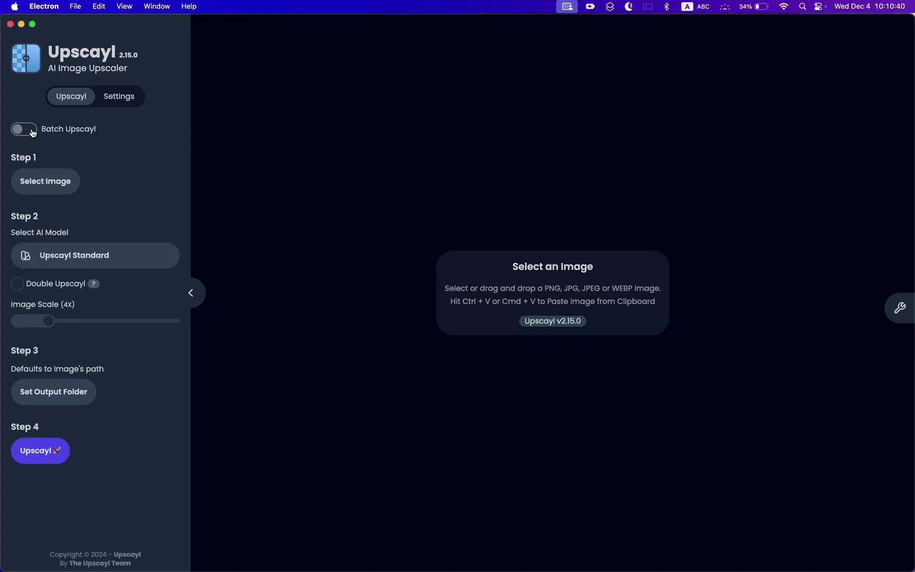
left_click(29, 132)
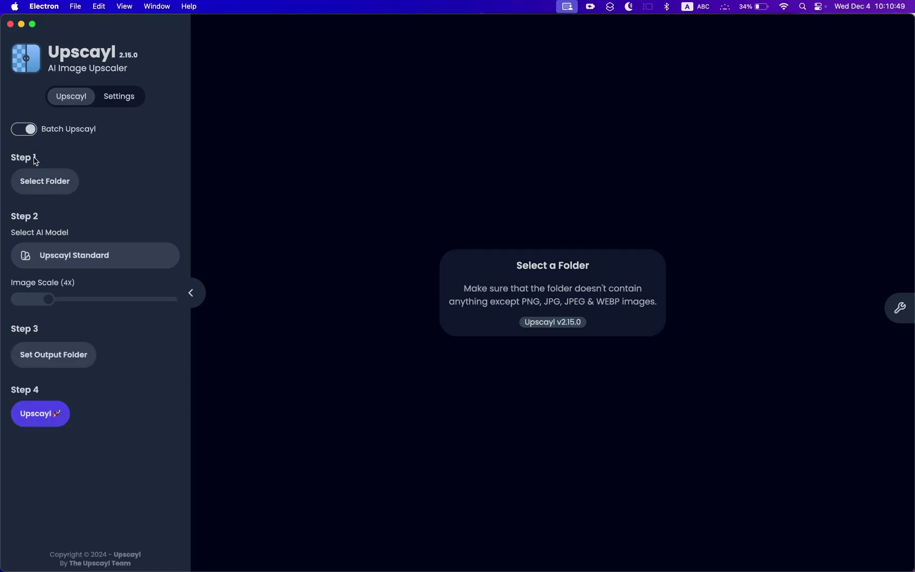
left_click(30, 133)
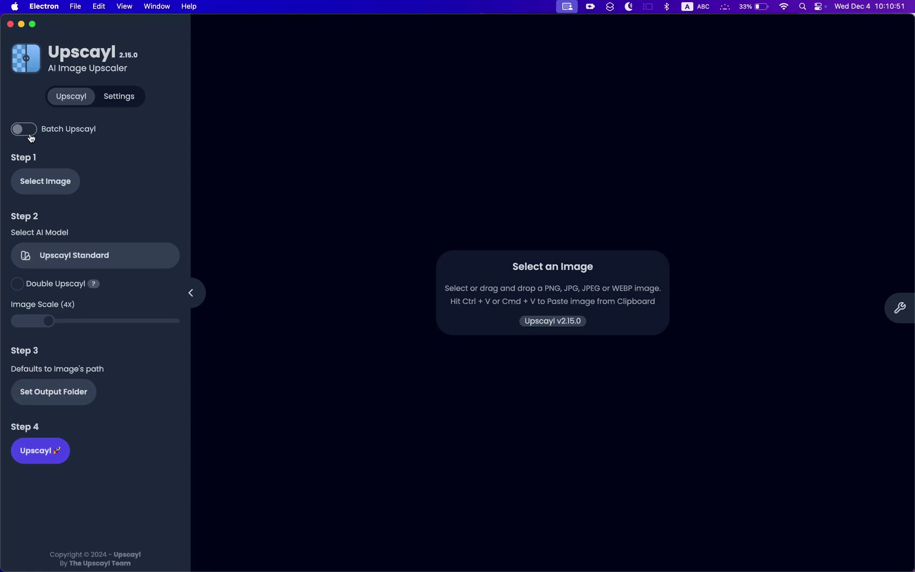
left_click(36, 182)
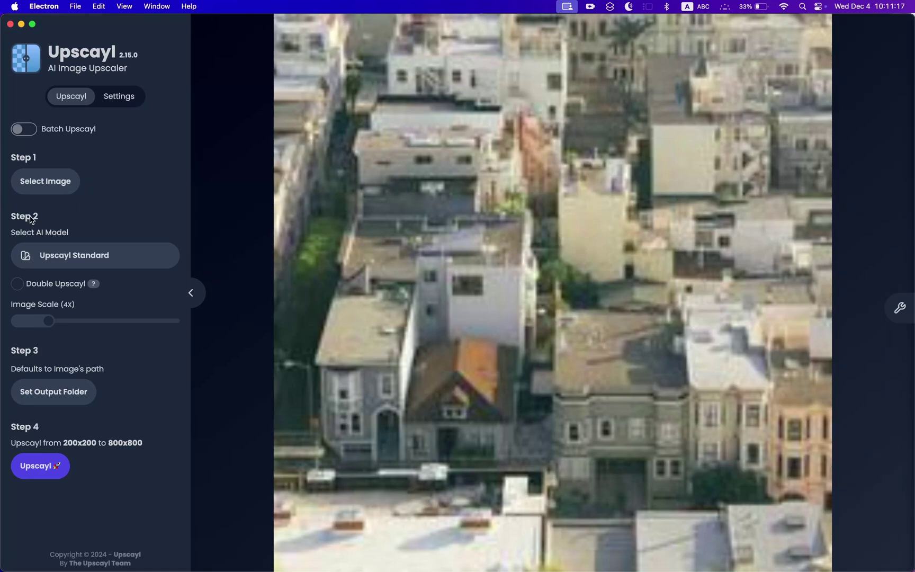
Browse the whole AI model list and close it with Upscayl Standard still selected
left_click(68, 256)
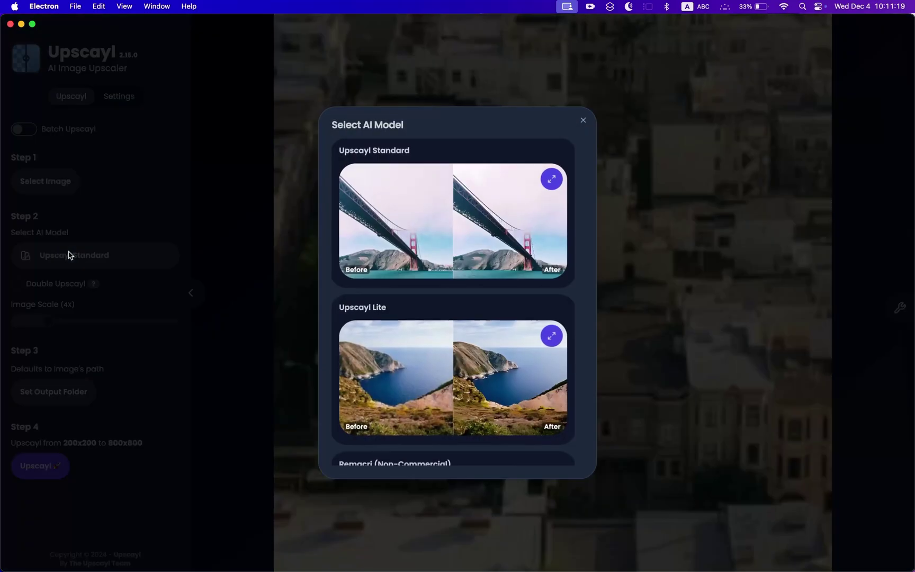
scroll(455, 348, "down", 10)
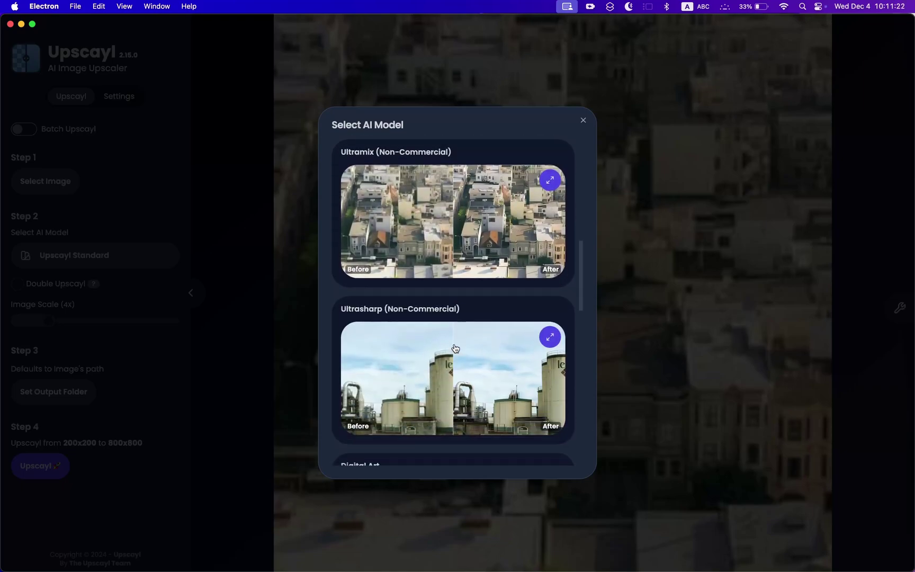
scroll(455, 348, "down", 10)
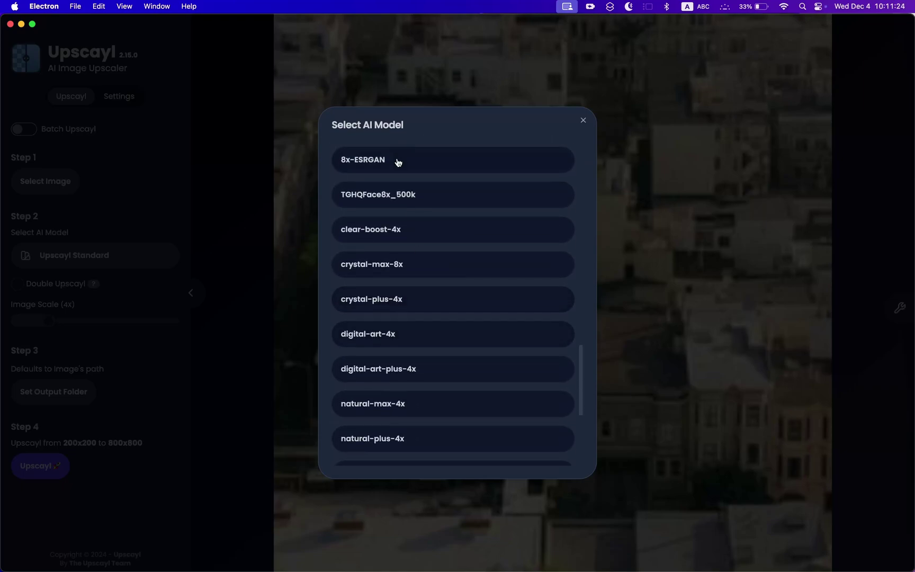
scroll(398, 163, "up", 1)
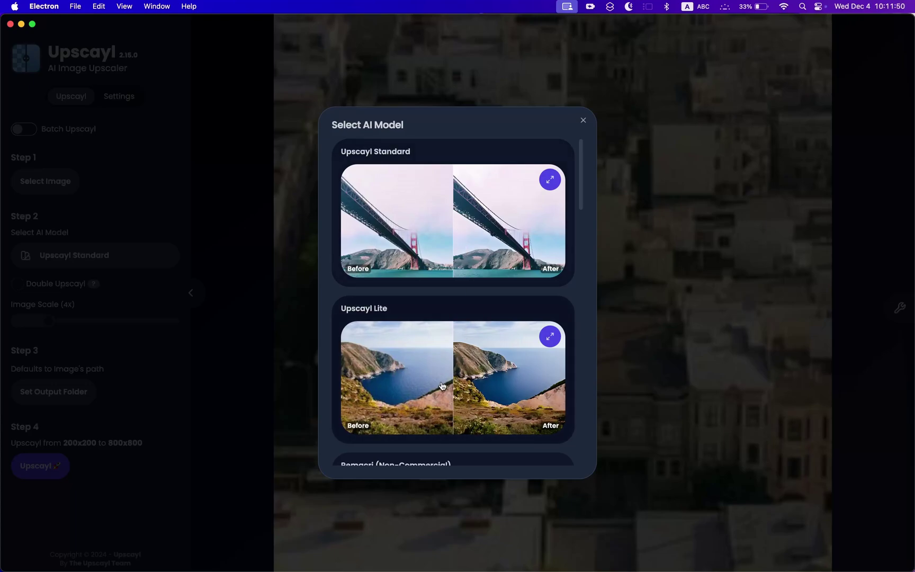
scroll(444, 382, "down", 12)
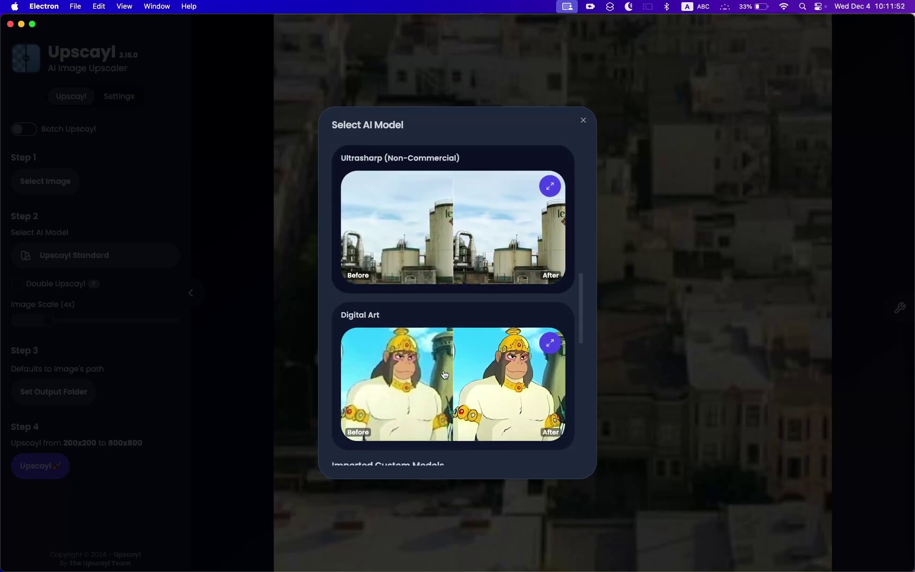
scroll(445, 375, "down", 4)
scroll(423, 308, "up", 1)
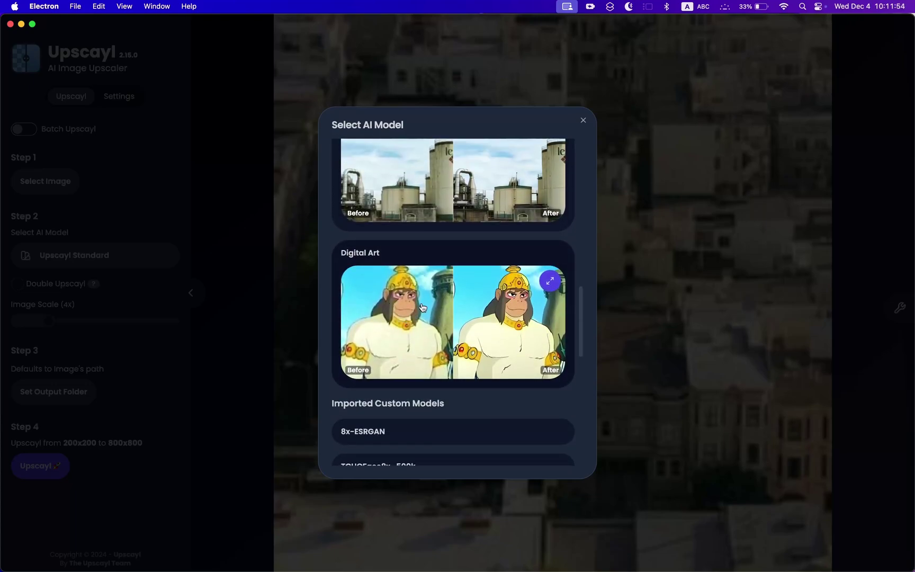
scroll(466, 318, "up", 8)
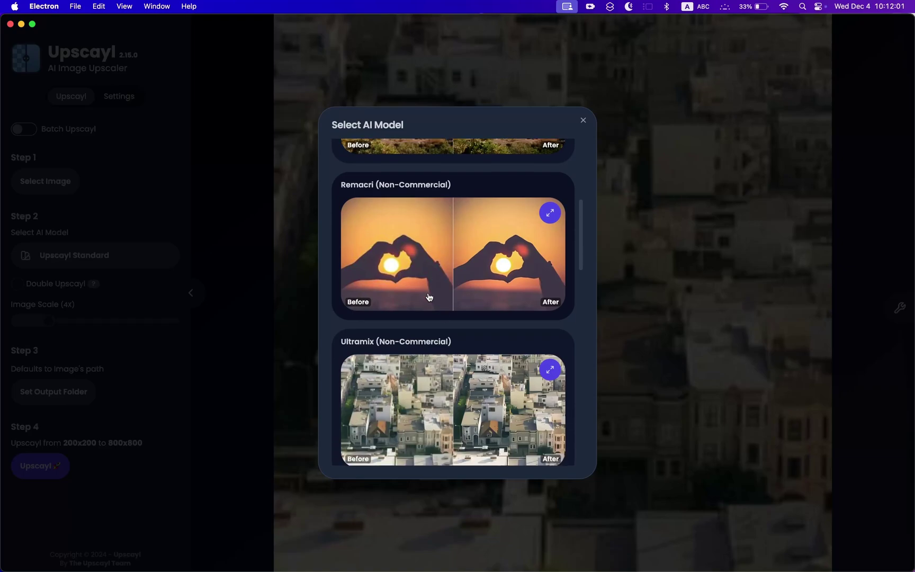
scroll(430, 297, "down", 4)
scroll(416, 328, "up", 4)
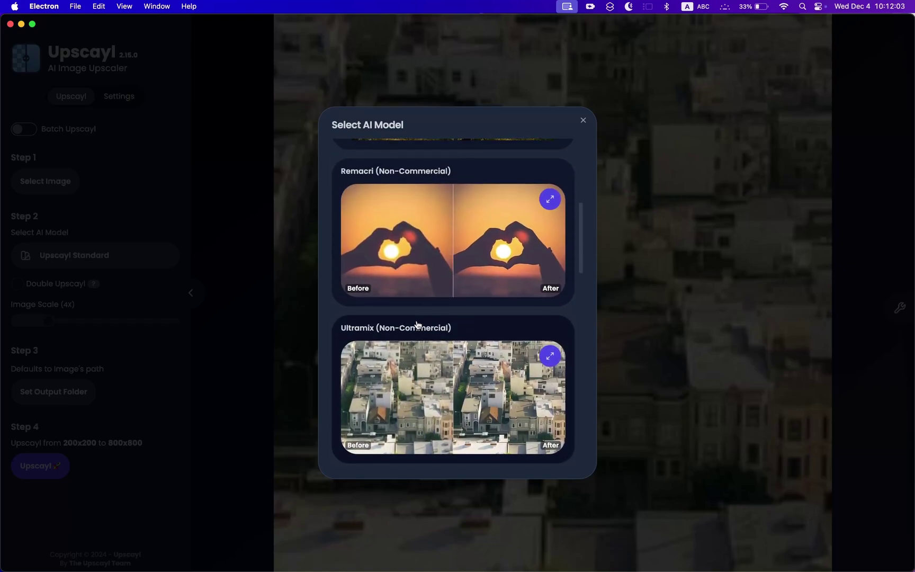
scroll(423, 284, "down", 5)
scroll(408, 363, "up", 2)
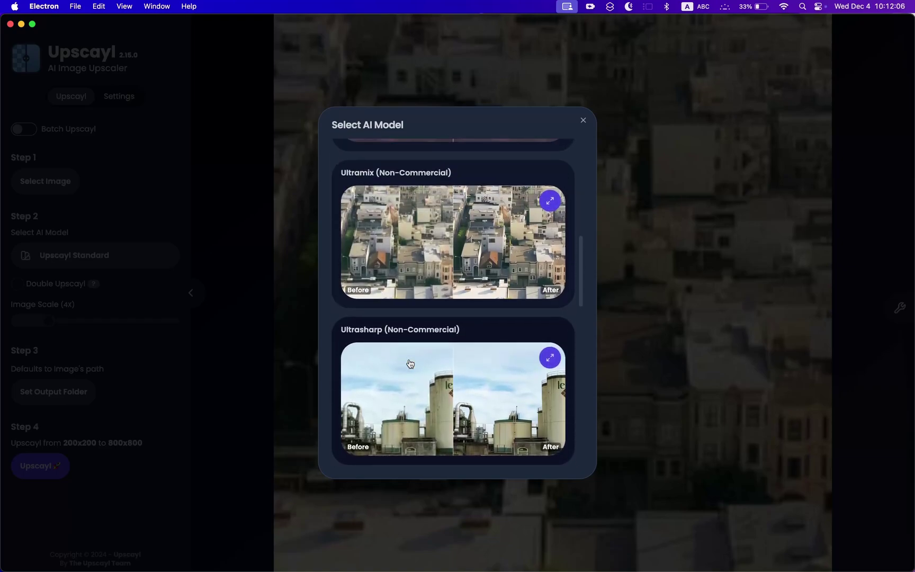
scroll(418, 299, "up", 10)
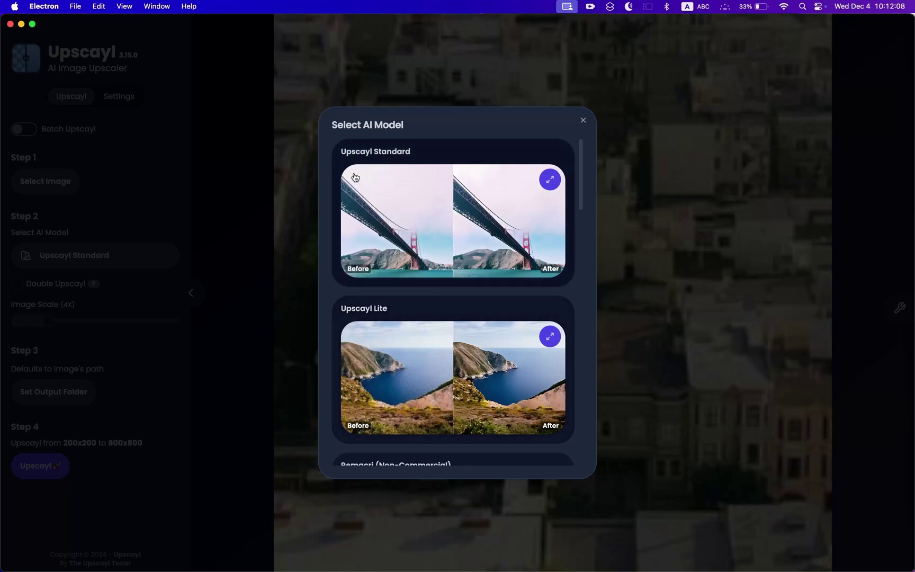
left_click(453, 223)
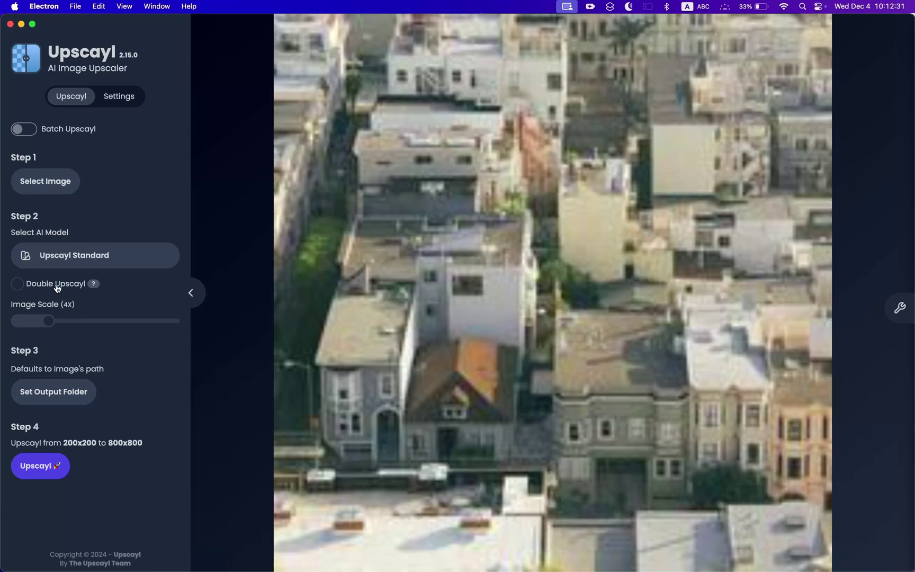
Try Double Upscayl and the image scale slider, then upscale the photo at 4x to 800x800
left_click(64, 288)
left_click(19, 285)
mouse_move(50, 328)
left_mouse_down()
mouse_move(195, 323)
mouse_move(53, 330)
left_mouse_up()
mouse_move(52, 328)
left_mouse_down()
mouse_move(117, 327)
mouse_move(40, 322)
mouse_move(48, 321)
left_mouse_up()
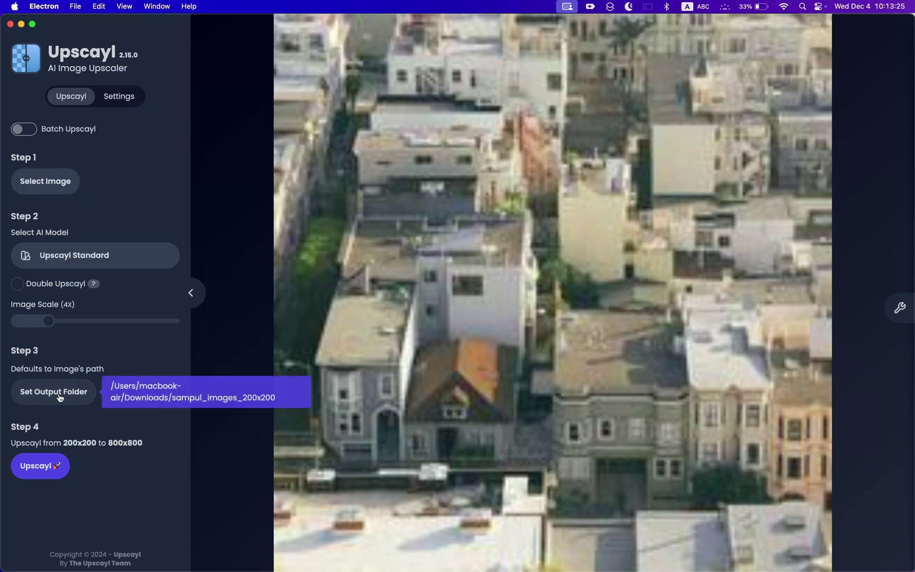
left_click(55, 473)
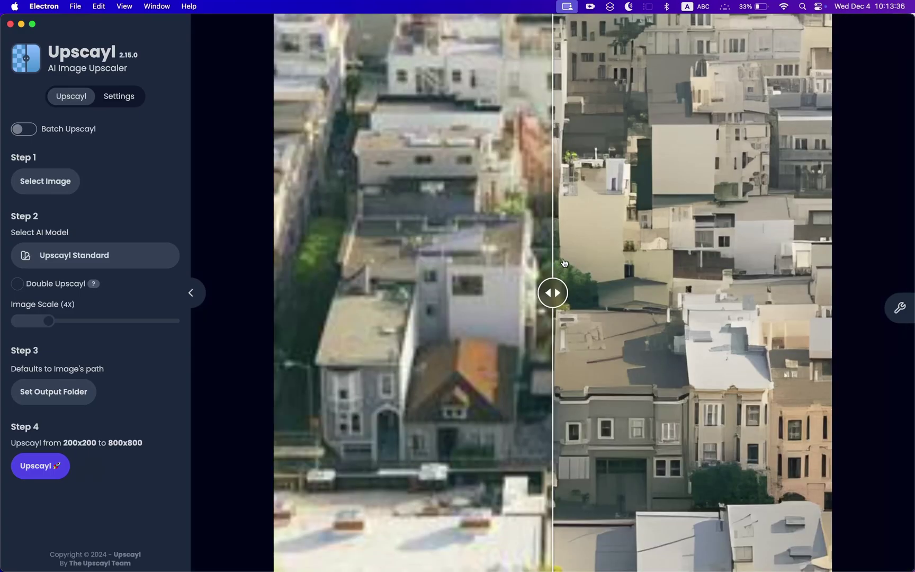
Sweep the comparison slider across the photo to compare the original and upscaled versions
left_click_drag(542, 285, 244, 348)
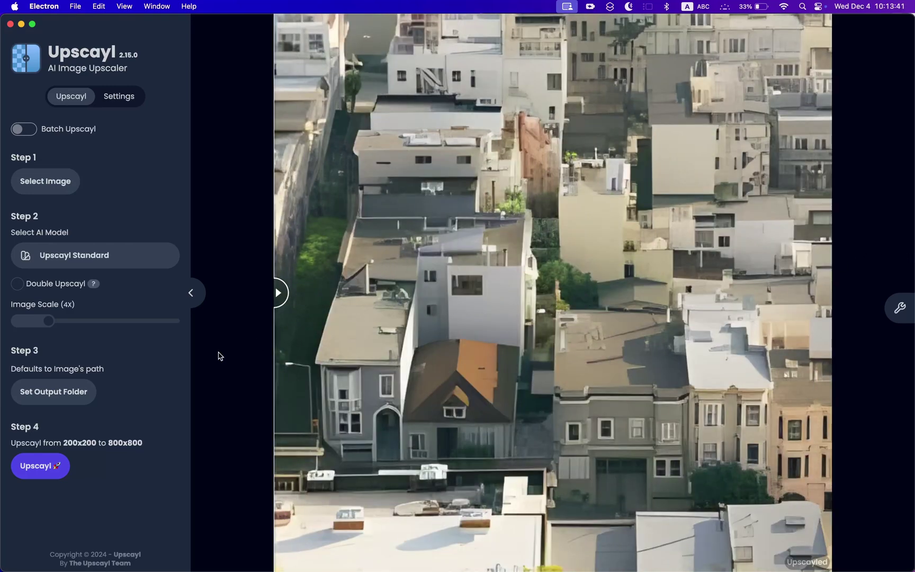
left_click_drag(277, 293, 543, 292)
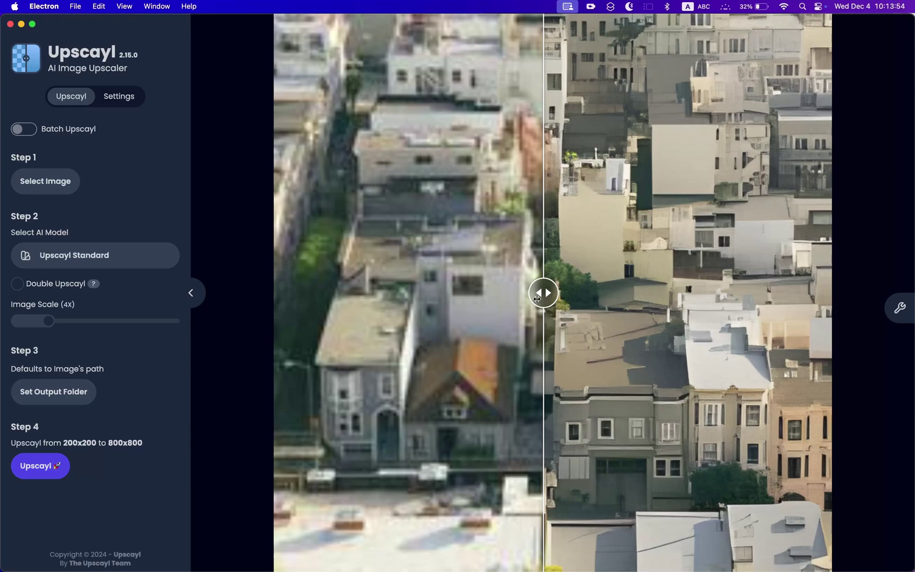
left_click_drag(538, 299, 556, 292)
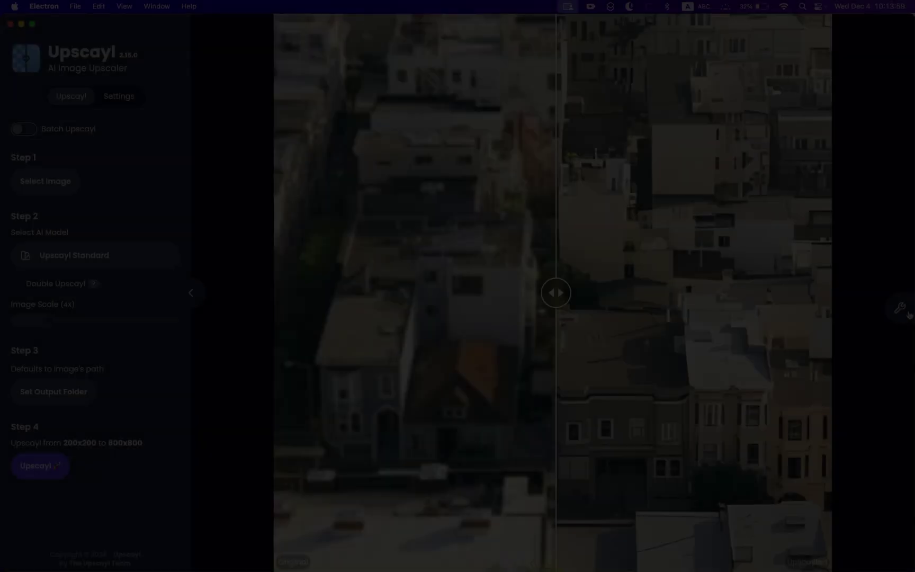
Switch the before/after comparison to Lens View and close its view options
left_click(901, 308)
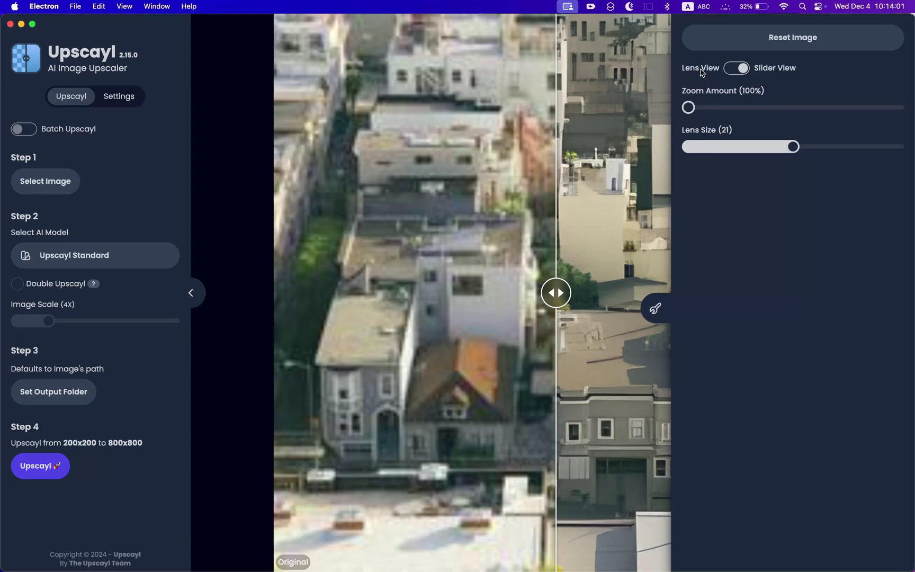
left_click(738, 70)
left_click(647, 318)
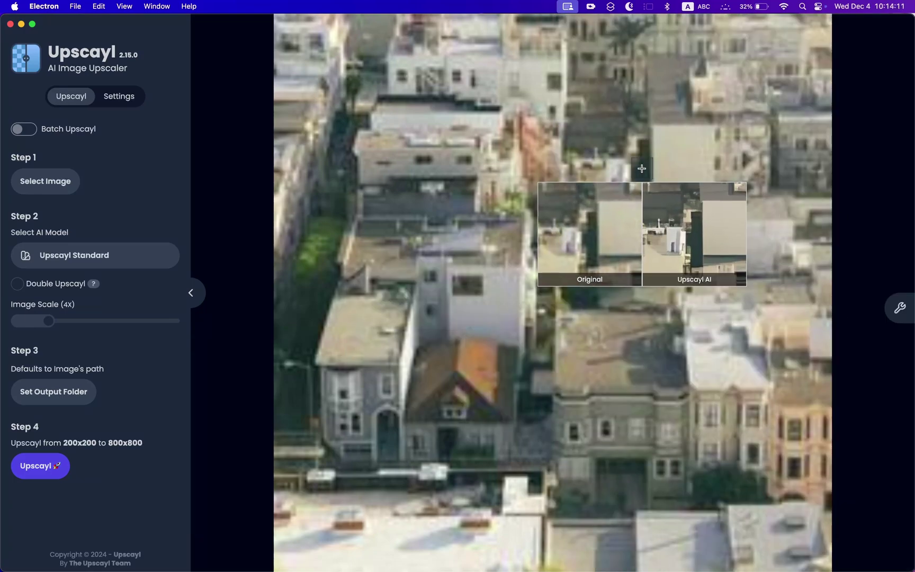
Open Upscayl's Settings and copy the processing logs
left_click(120, 100)
scroll(77, 285, "up", 3)
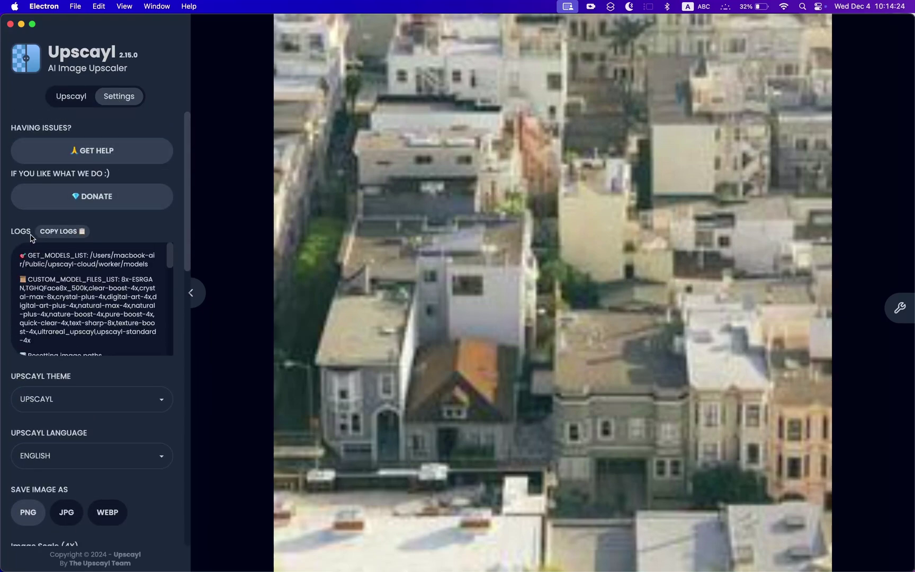
left_click(68, 234)
scroll(68, 413, "down", 5)
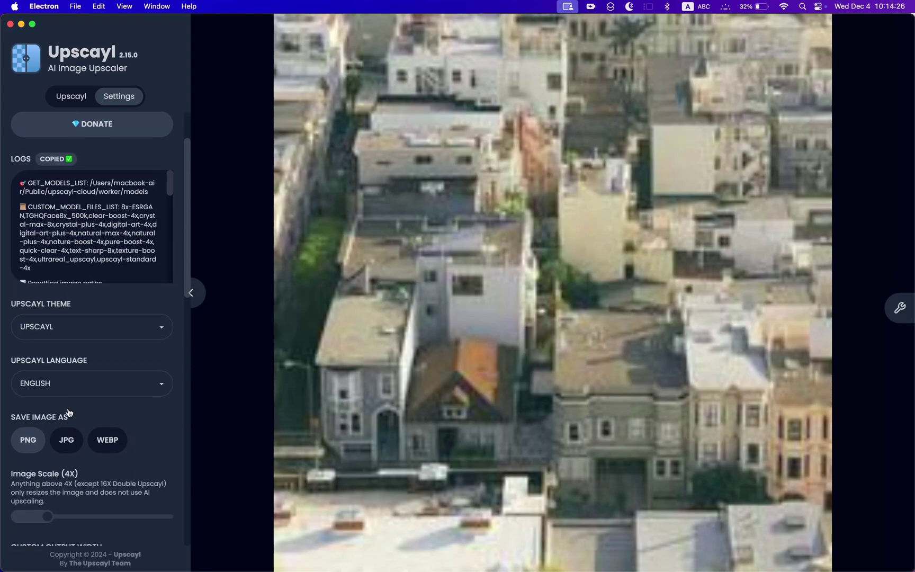
Cycle the theme through Light, Dark, Cupcake, Bumblebee and Emerald, then restore UPSCAYL
left_click(81, 266)
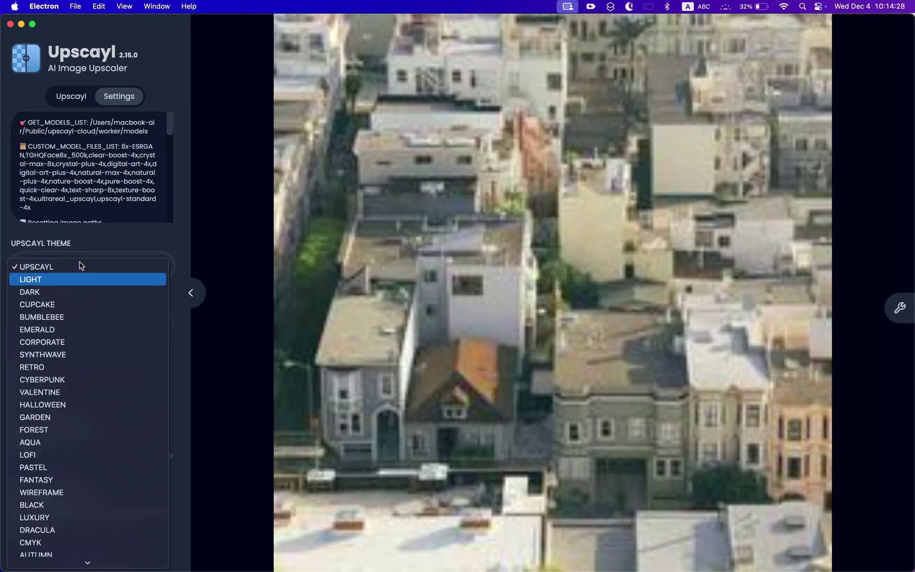
left_click(81, 265)
key("Down")
left_click(81, 266)
left_click(80, 266)
key("Down")
left_click(80, 266)
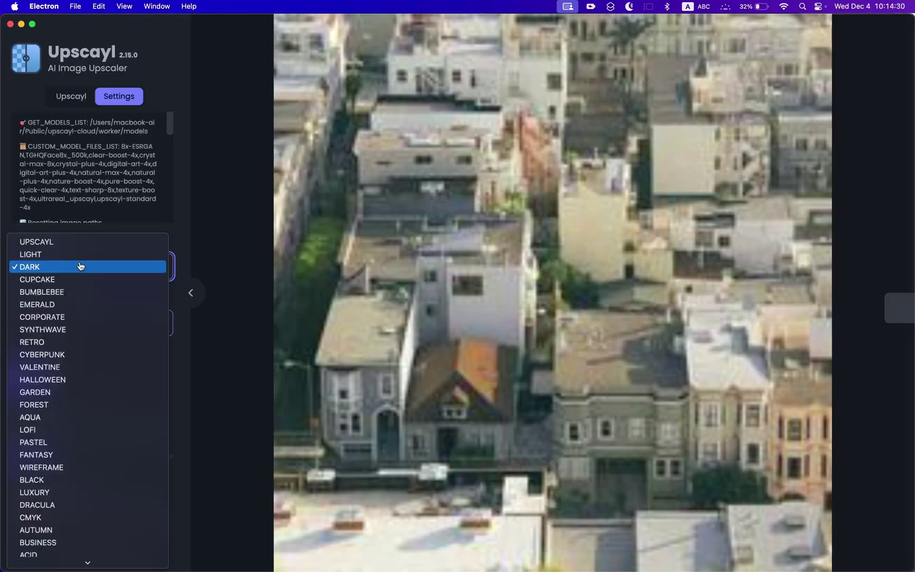
left_click(80, 266)
key("Down")
left_click(80, 266)
left_click(81, 266)
key("Down")
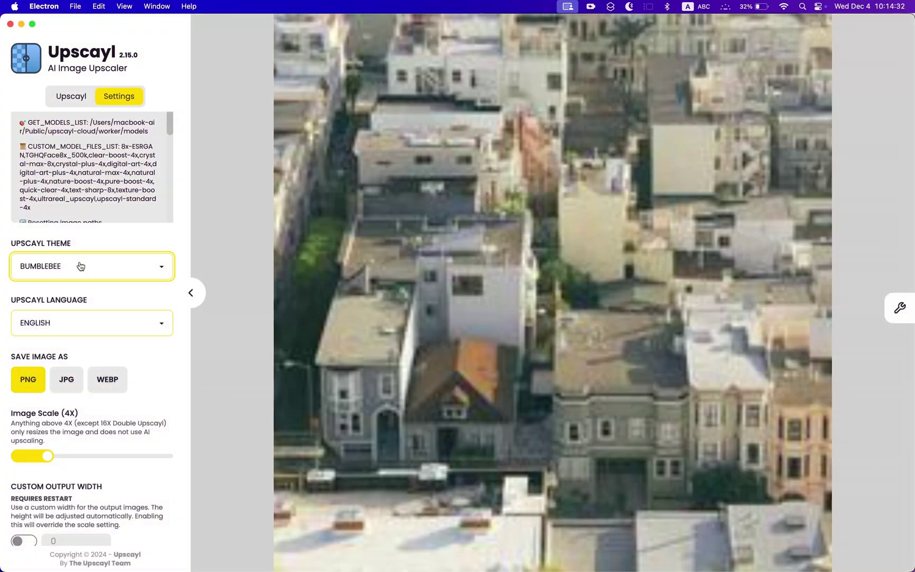
left_click(81, 265)
left_click(81, 266)
key("Down")
left_click(80, 266)
key("Up")
key("Up")
key("Up")
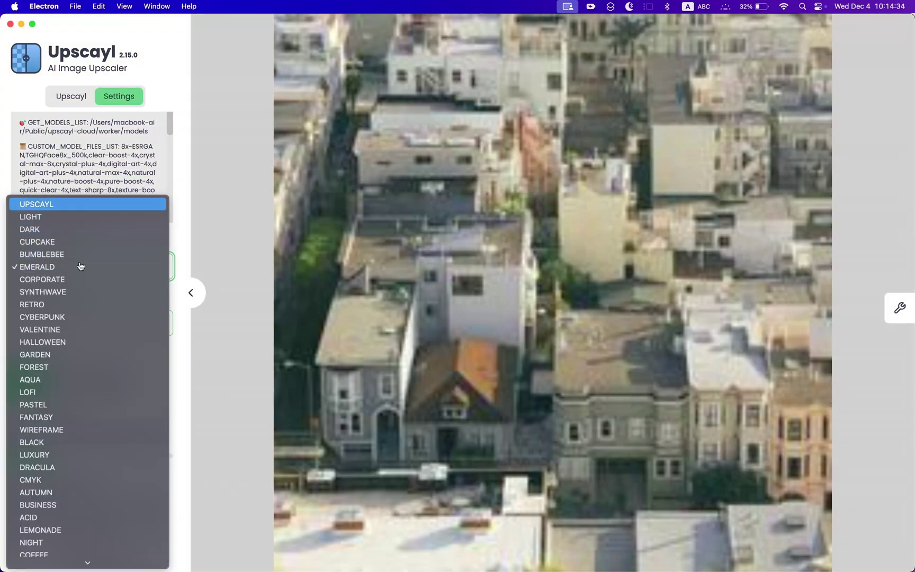
key("Return")
scroll(75, 293, "down", 1)
scroll(75, 293, "down", 3)
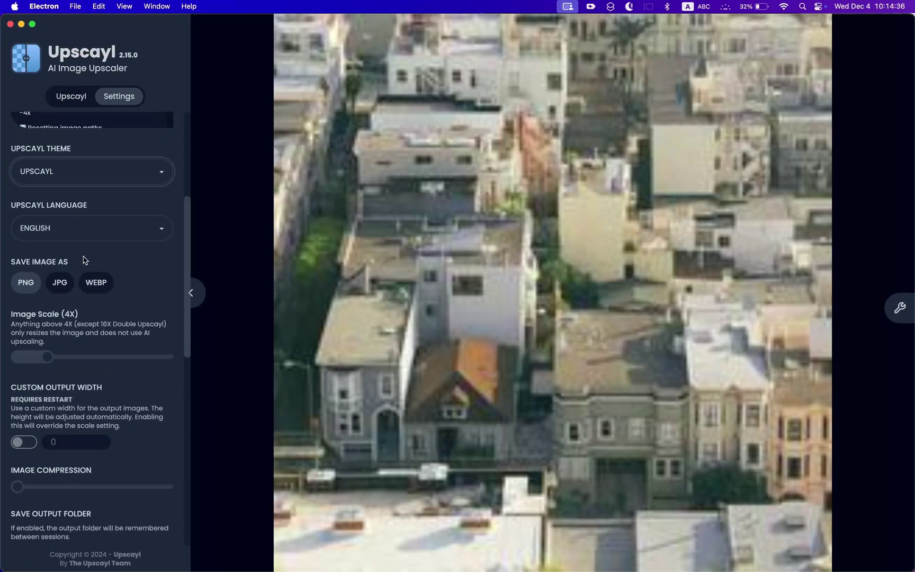
left_click(79, 233)
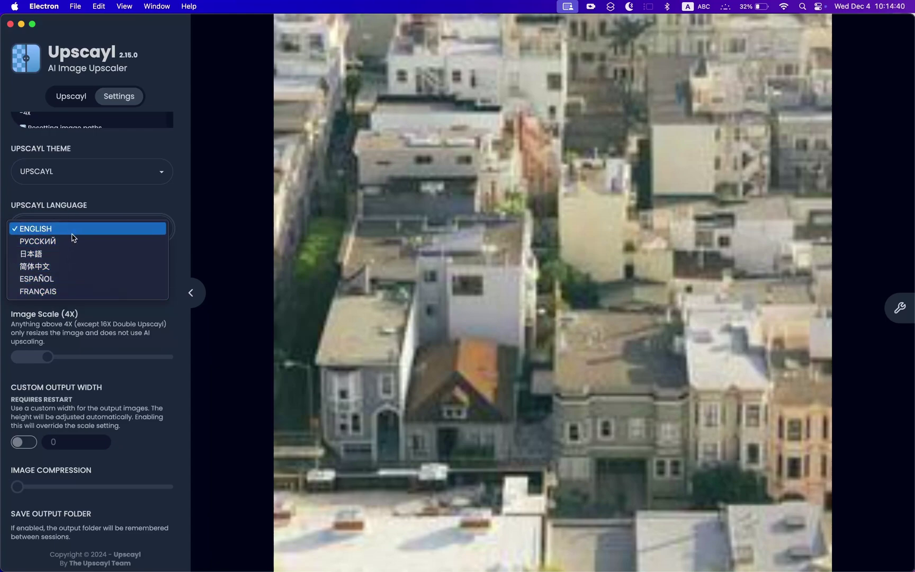
left_click(182, 253)
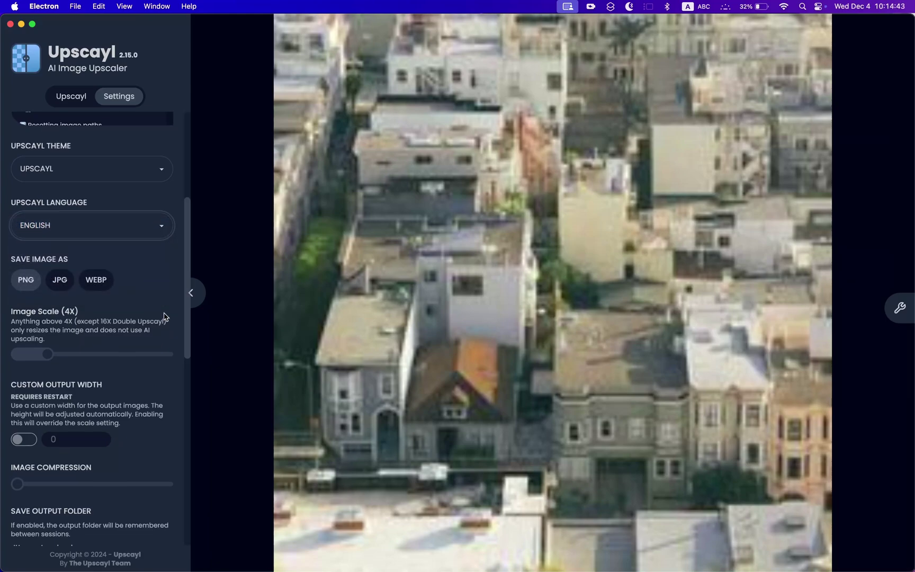
scroll(154, 309, "down", 2)
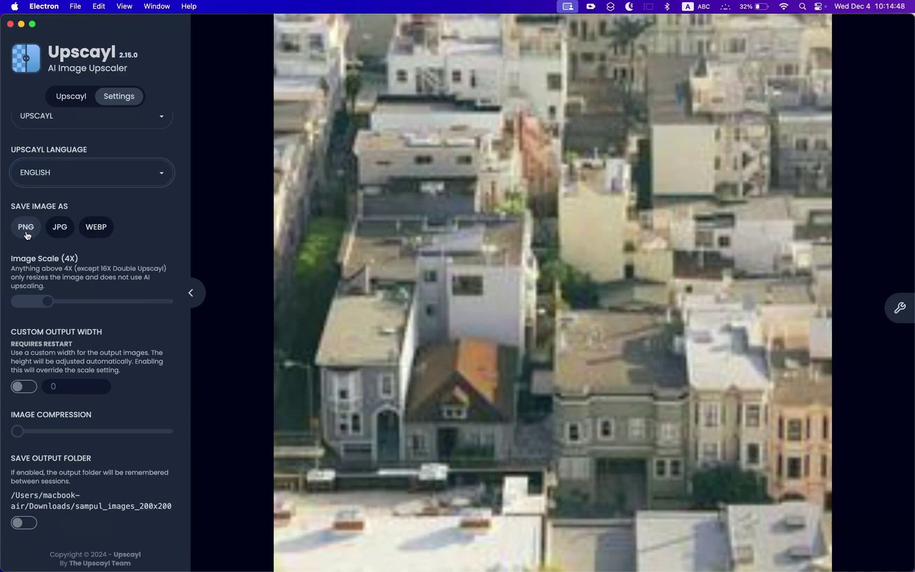
scroll(97, 258, "down", 5)
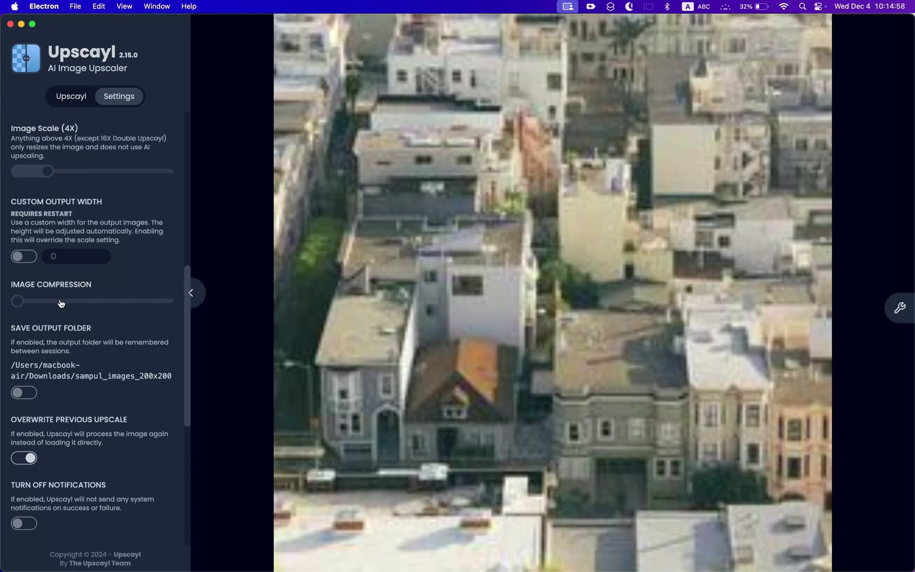
scroll(43, 265, "down", 3)
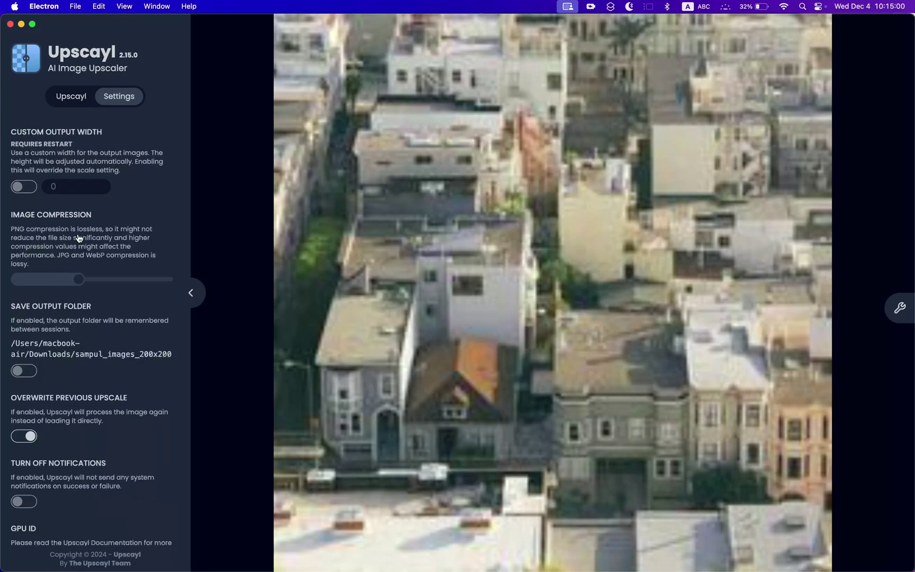
left_click_drag(67, 279, 18, 279)
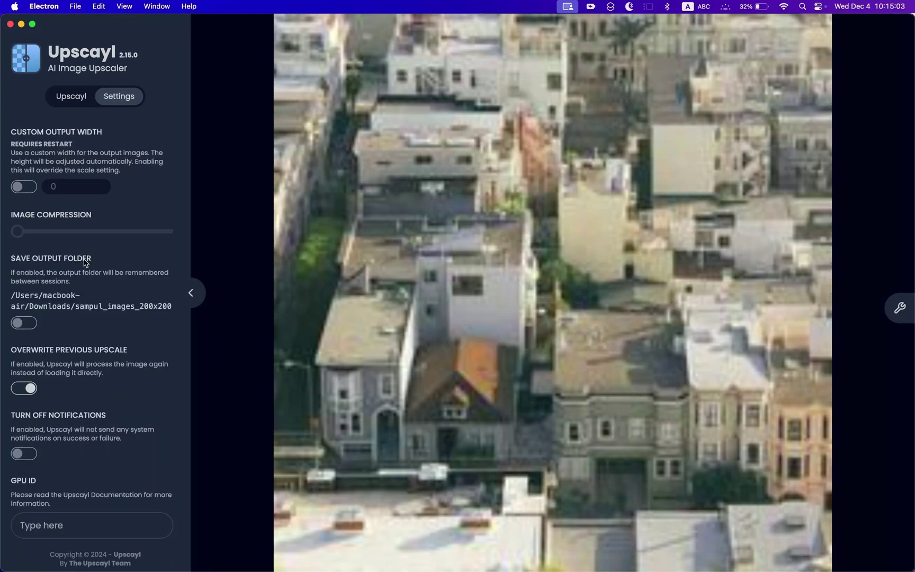
scroll(85, 262, "down", 5)
Review the bottom of Settings, leave the GPU ID empty, and return to the Upscayl main panel
scroll(84, 262, "up", 2)
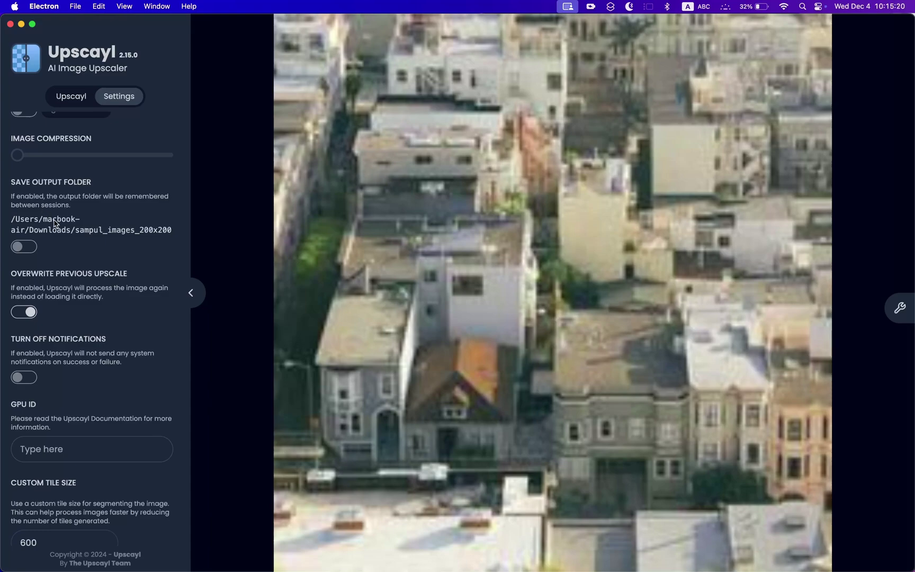
scroll(58, 276, "down", 3)
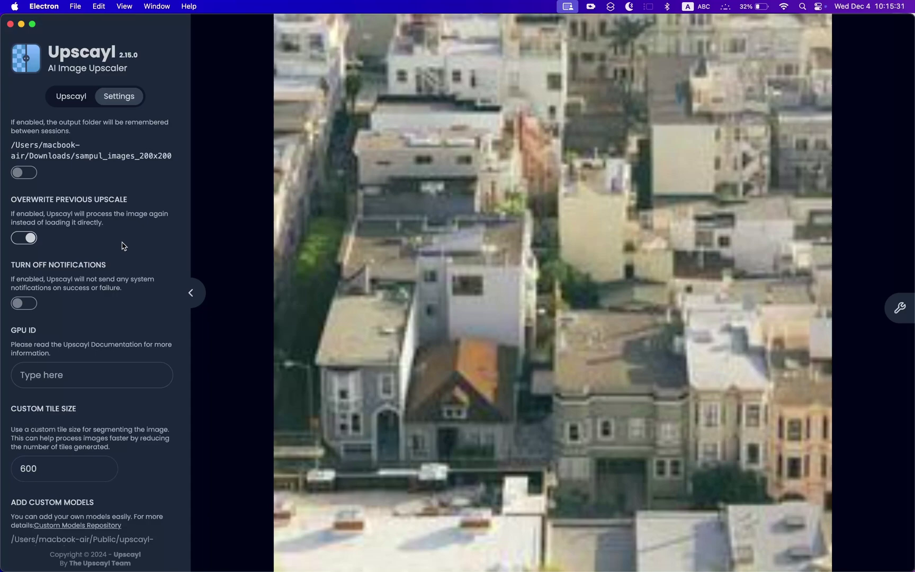
scroll(123, 247, "down", 4)
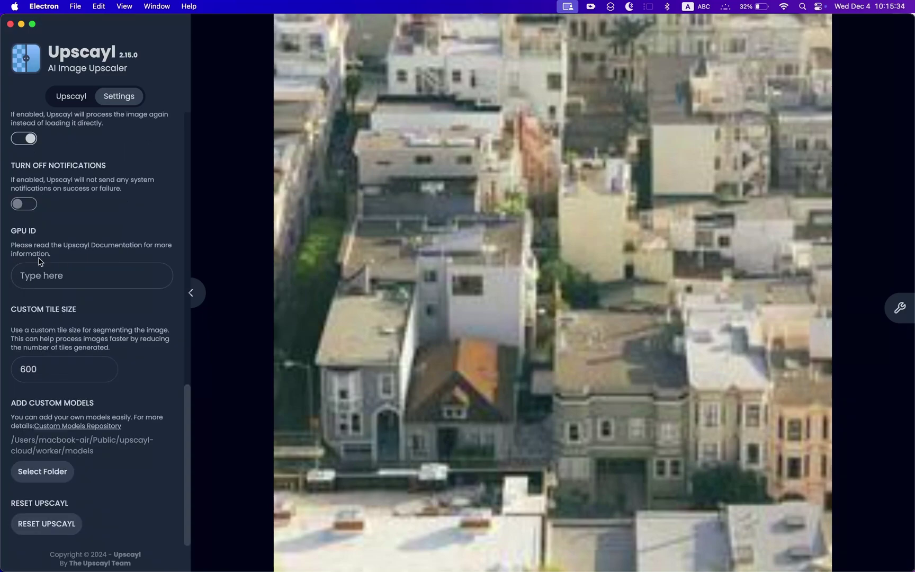
left_click(54, 280)
left_click(66, 255)
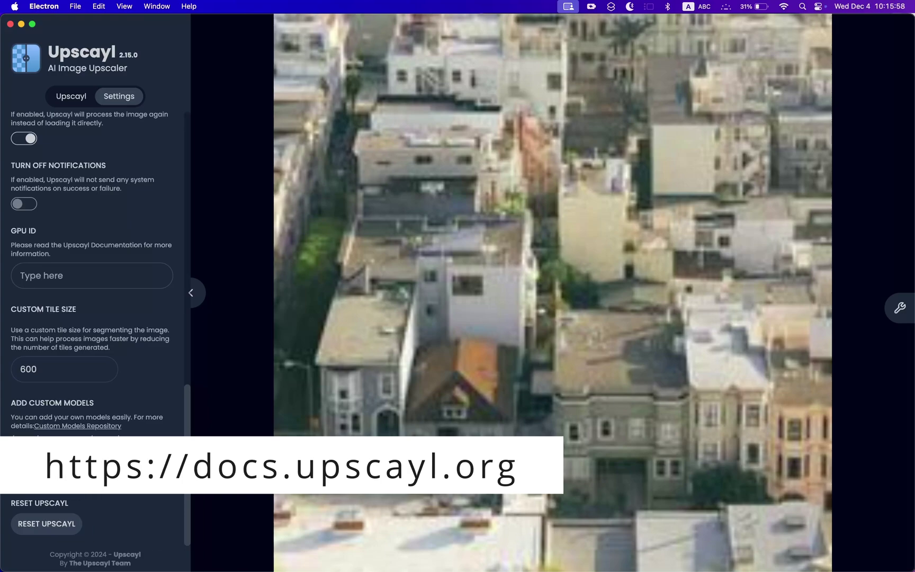
scroll(95, 265, "up", 15)
left_click(71, 96)
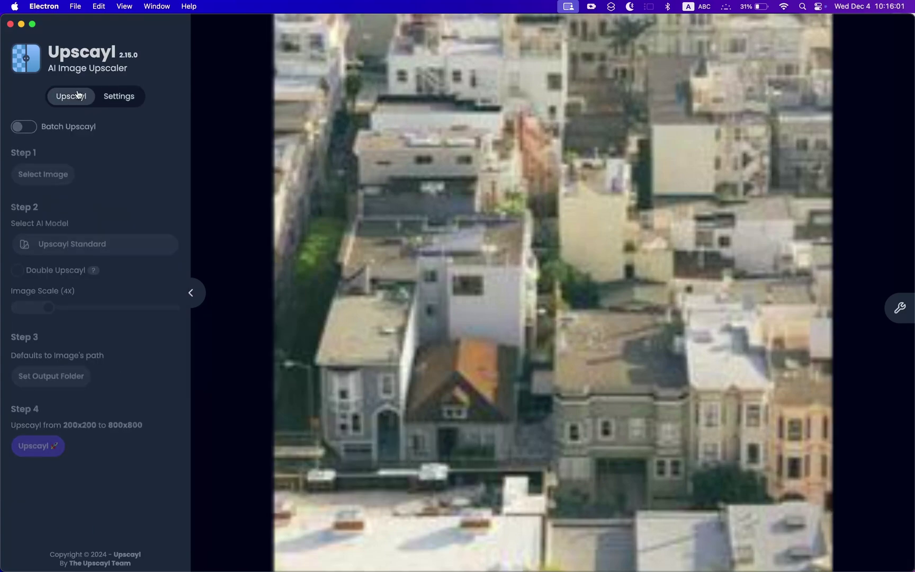